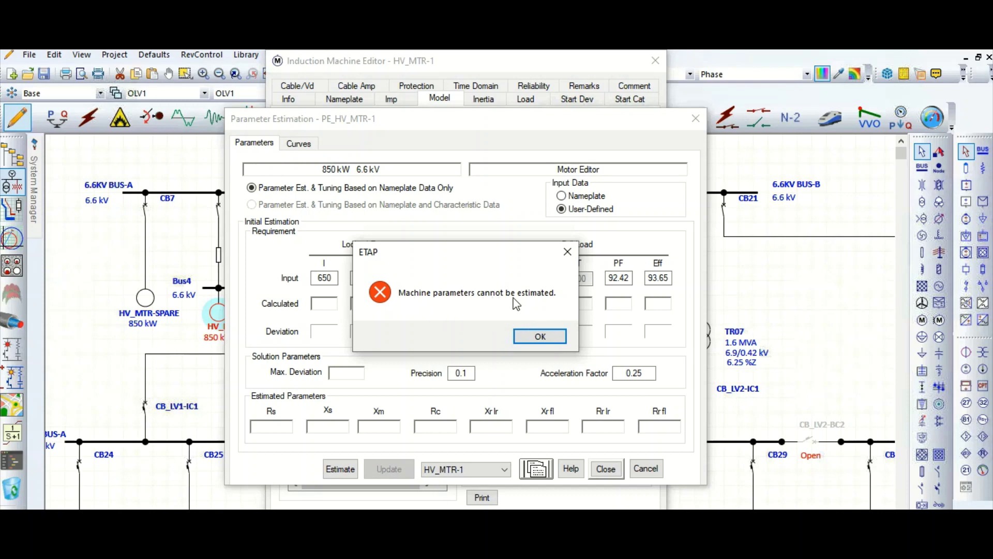
- Acknowledge the 'Machine parameters cannot be estimated' error with OK
left_click(541, 337)
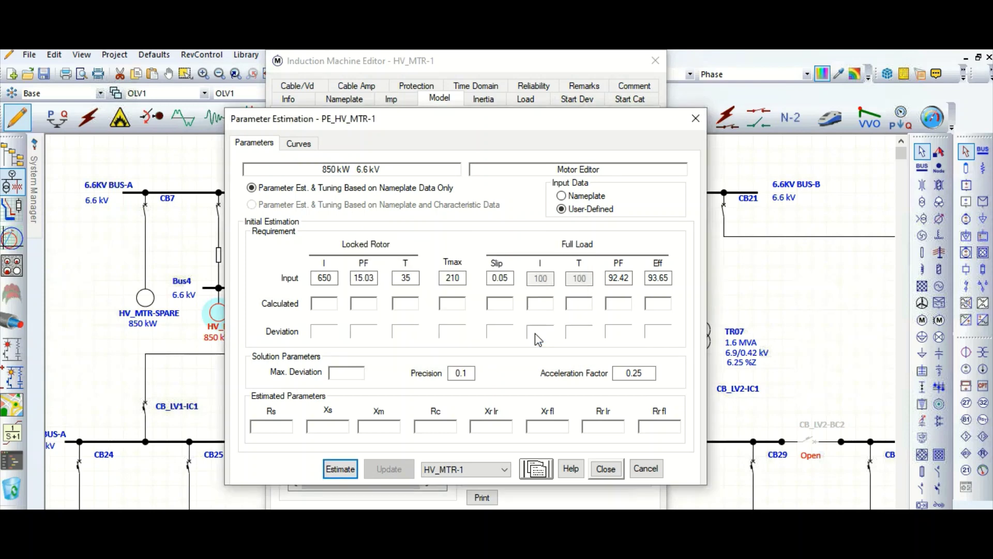
- Close Parameter Estimation and reopen HV_MTR-1's Induction Machine Editor from the one-line diagram
left_click(605, 468)
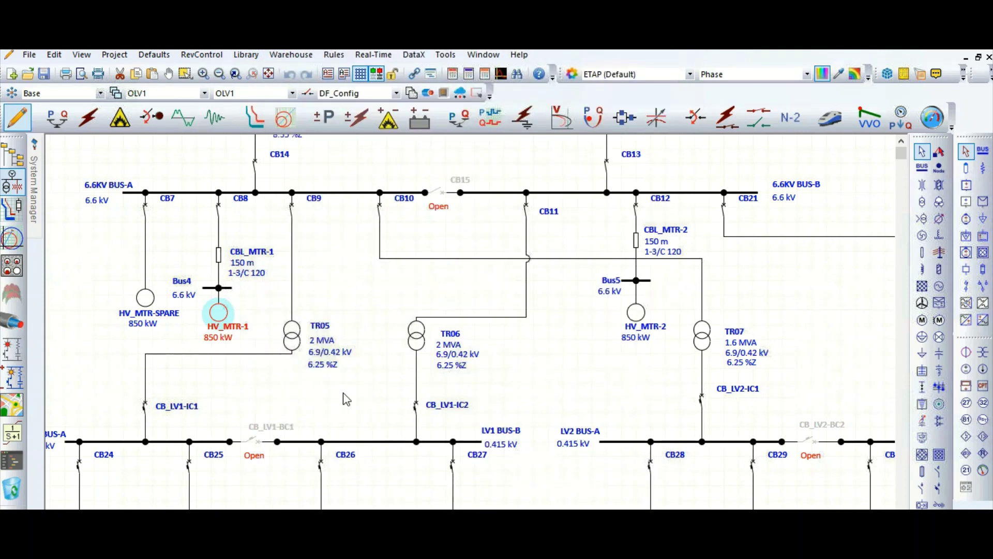
left_click(265, 324)
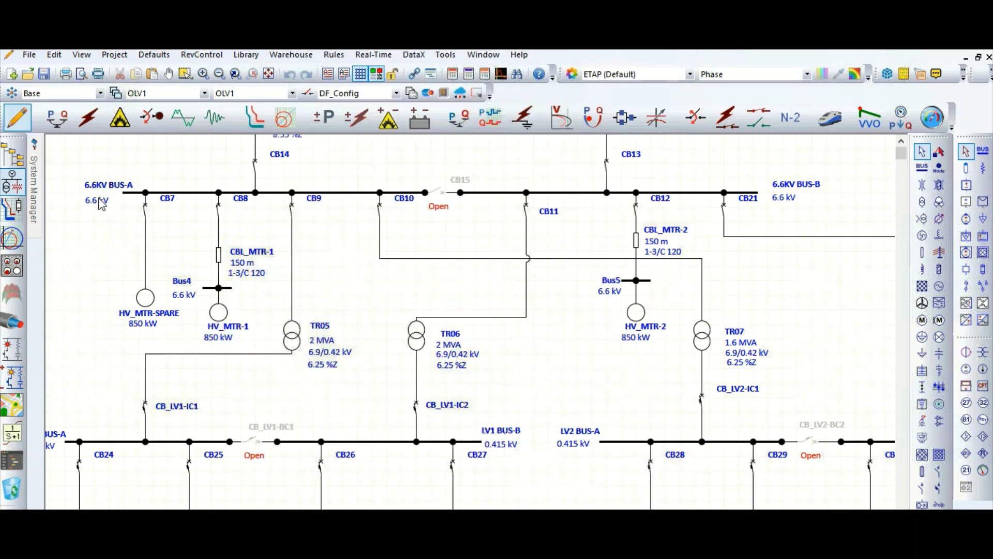
left_click(220, 315)
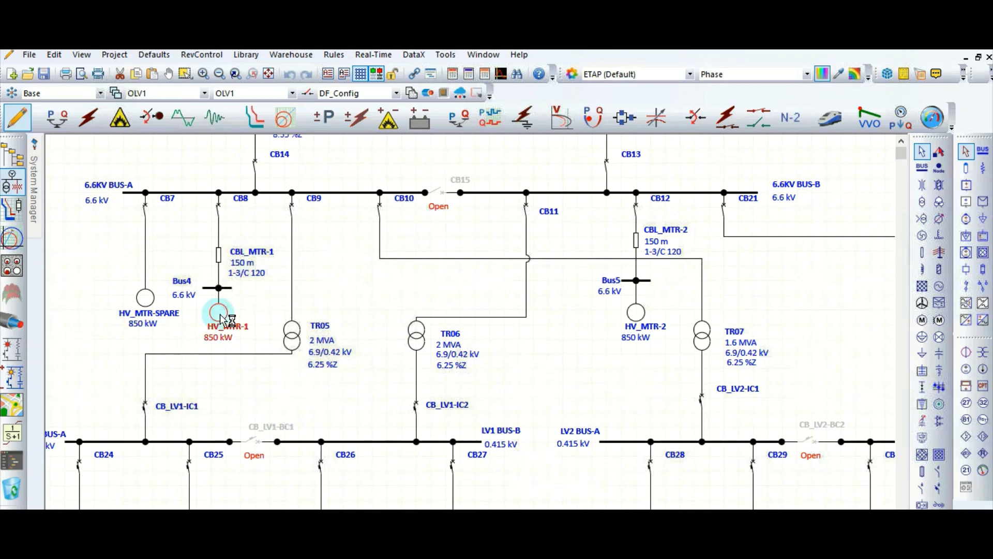
double_click(223, 315)
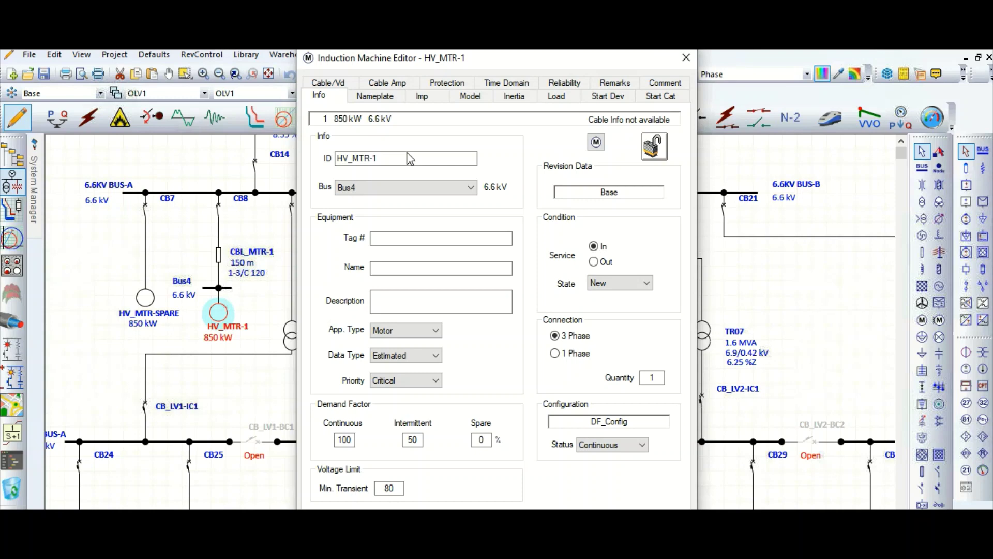
- Launch Parameter Est. & Tuning from HV_MTR-1's Model page
left_click(480, 97)
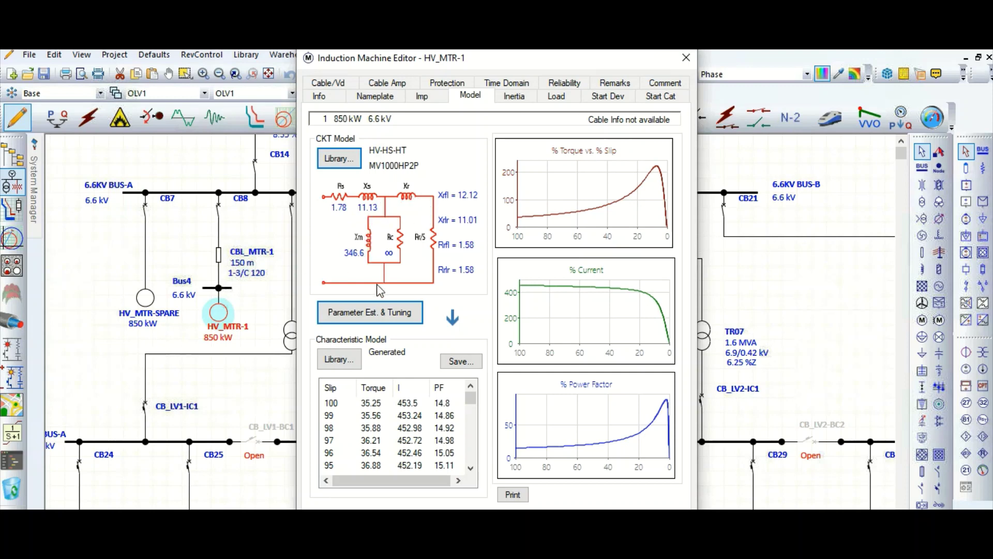
left_click(347, 318)
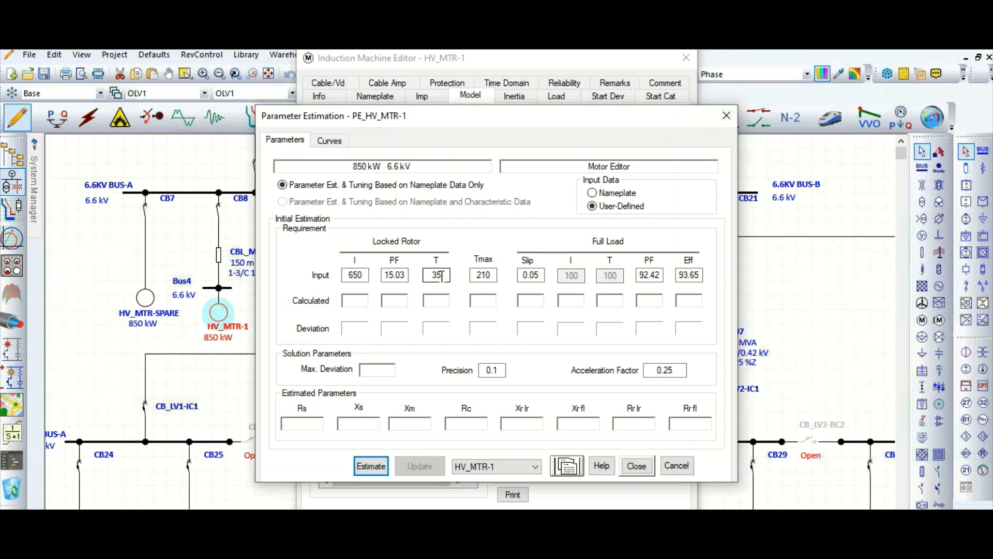
left_click(531, 275)
left_click(371, 468)
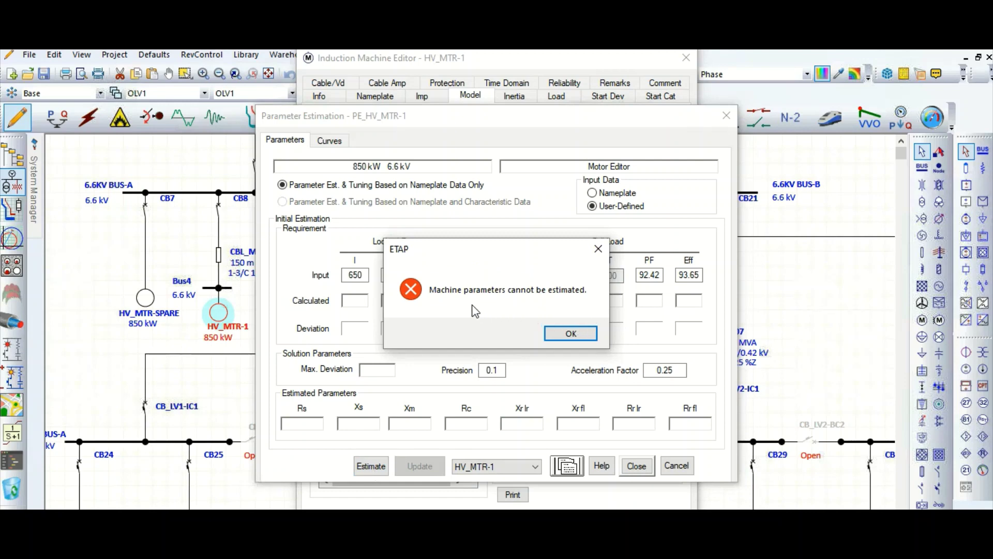
left_click(570, 335)
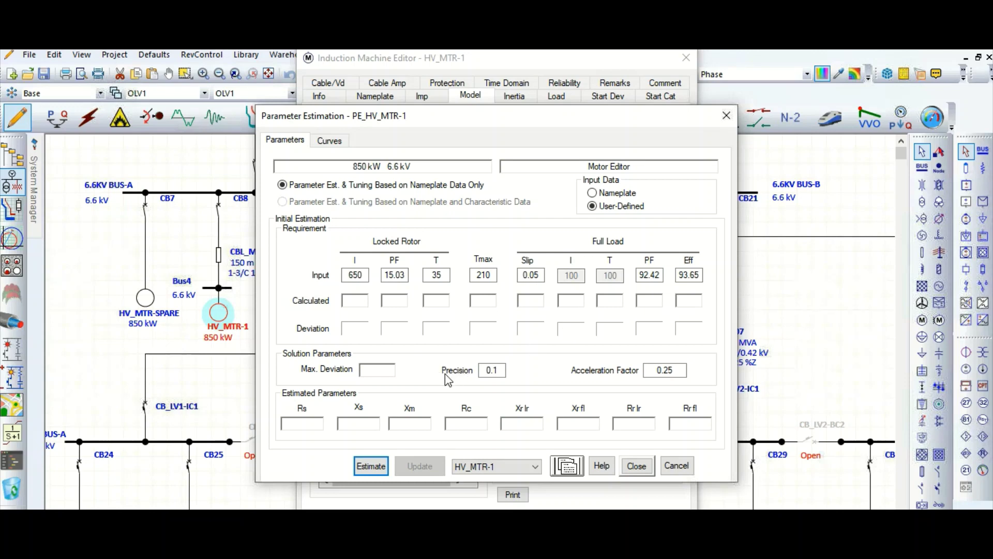
- Estimate at precision 0.6 and dismiss the resulting failure error
left_click(503, 371)
key("BackSpace")
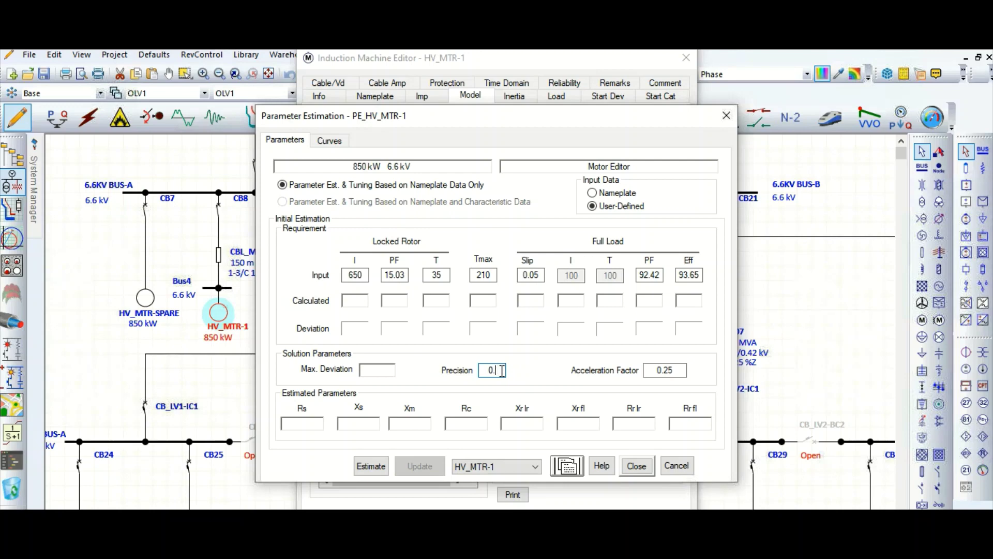
type("6")
left_click(370, 468)
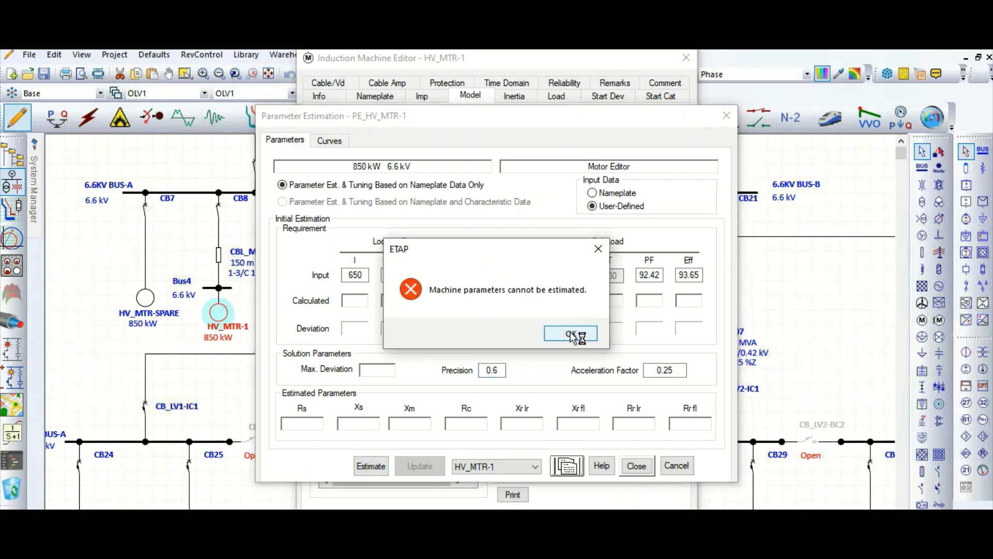
left_click(573, 335)
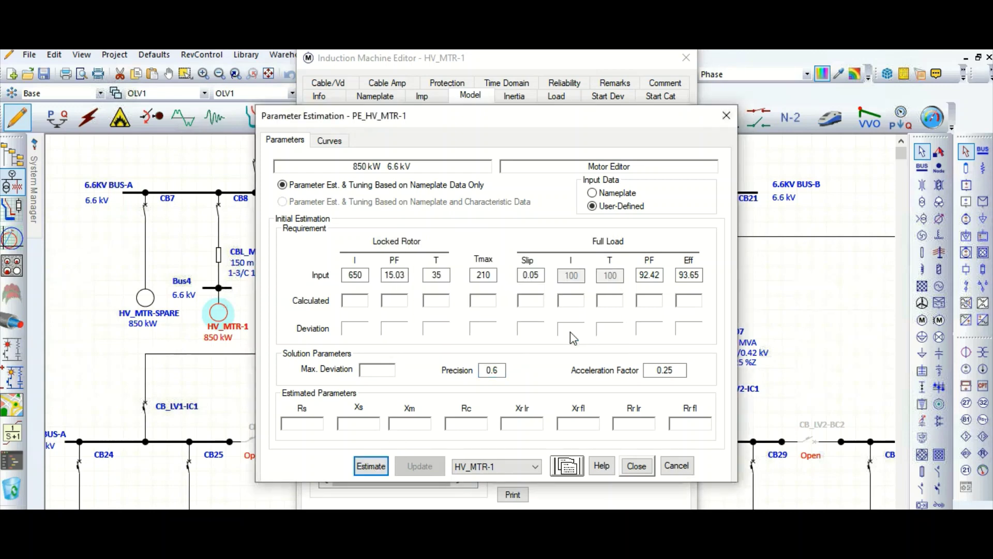
- Retry estimation at precision 0.8, dismiss its failure, and prepare Precision for 1.8
left_click(501, 372)
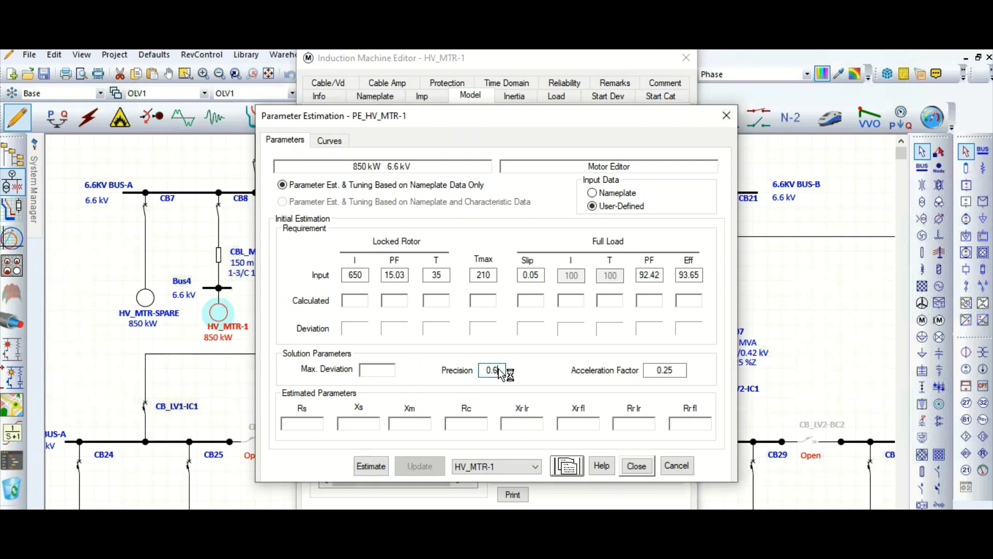
key("BackSpace")
type("8")
left_click(371, 467)
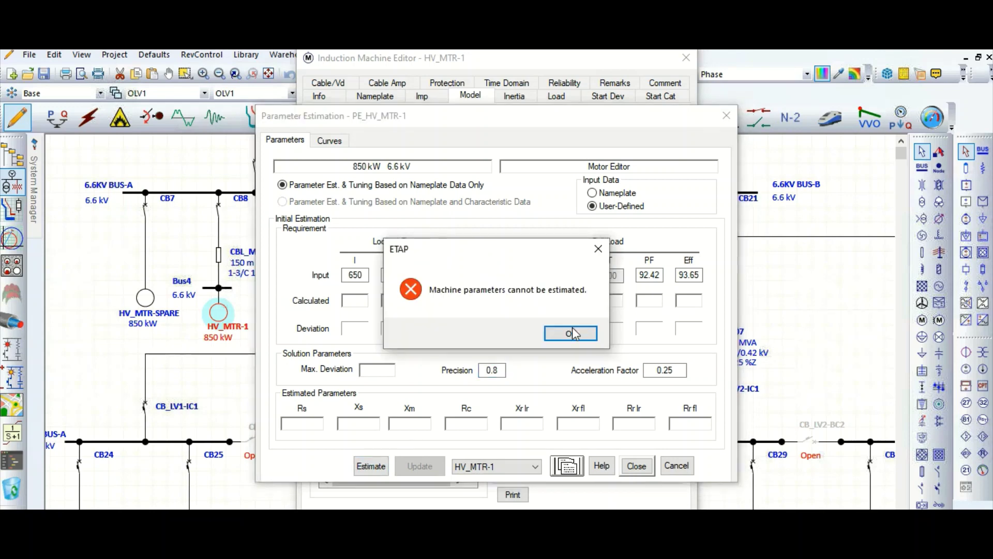
left_click(570, 329)
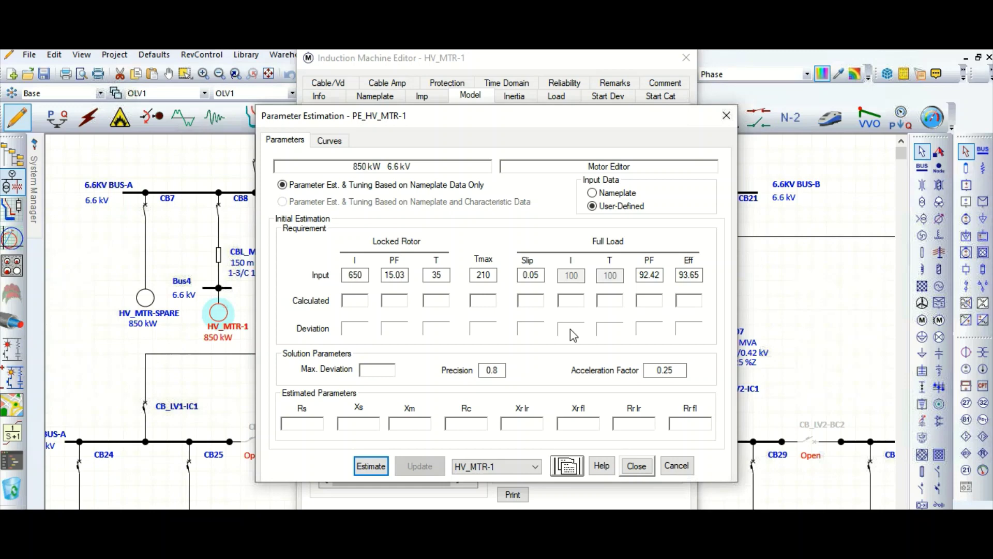
double_click(496, 370)
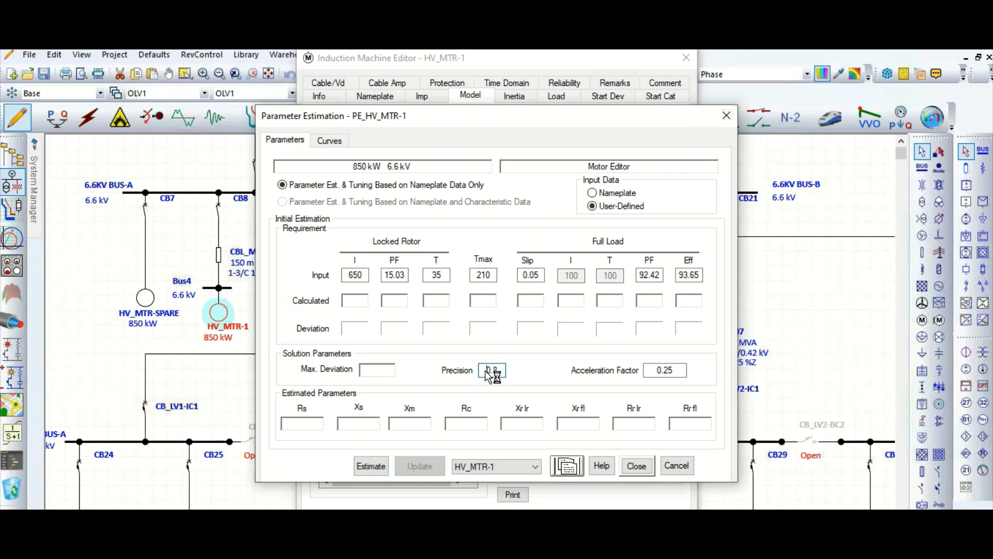
type("1")
- Estimate at precision 1.8, then edit the precision value and re-estimate
left_click(380, 468)
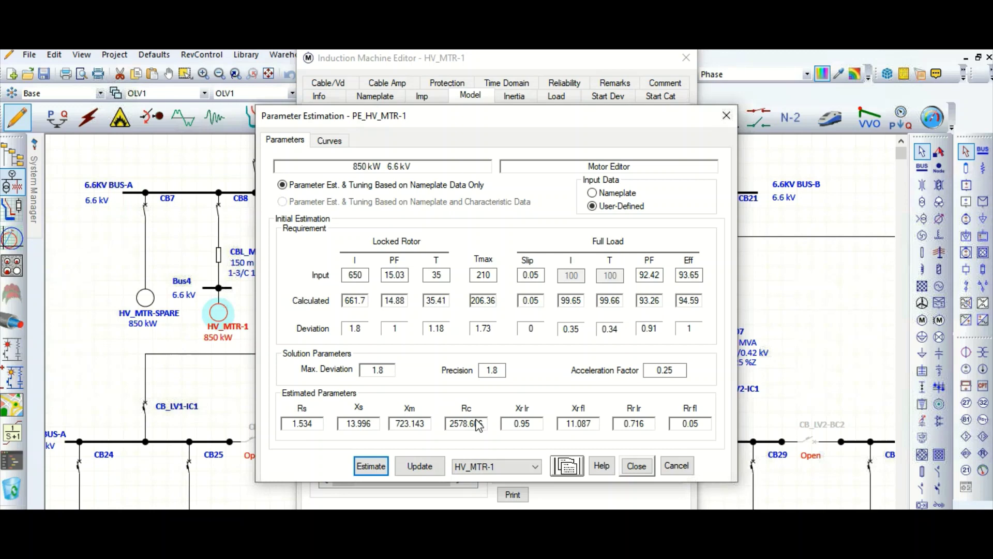
left_click(500, 370)
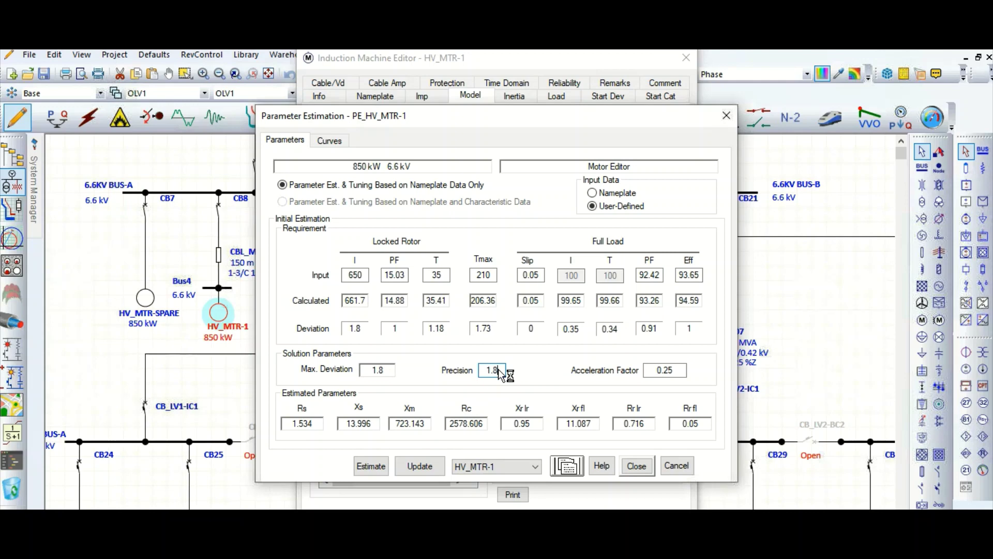
key("BackSpace")
type("2")
left_click(371, 469)
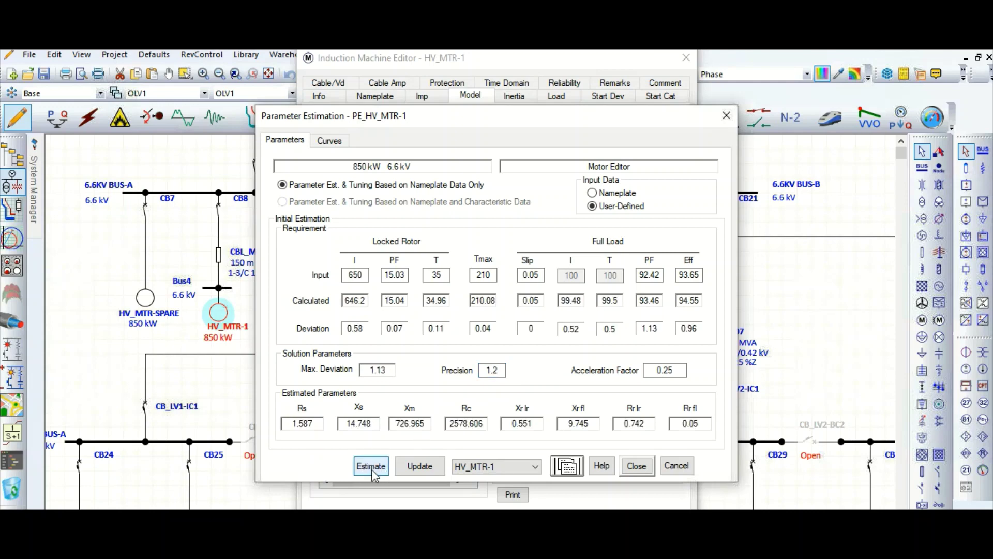
- Re-estimate HV_MTR-1's parameters at precision 1, then at 0.9
left_click(498, 370)
key("BackSpace")
key("BackSpace")
left_click(379, 468)
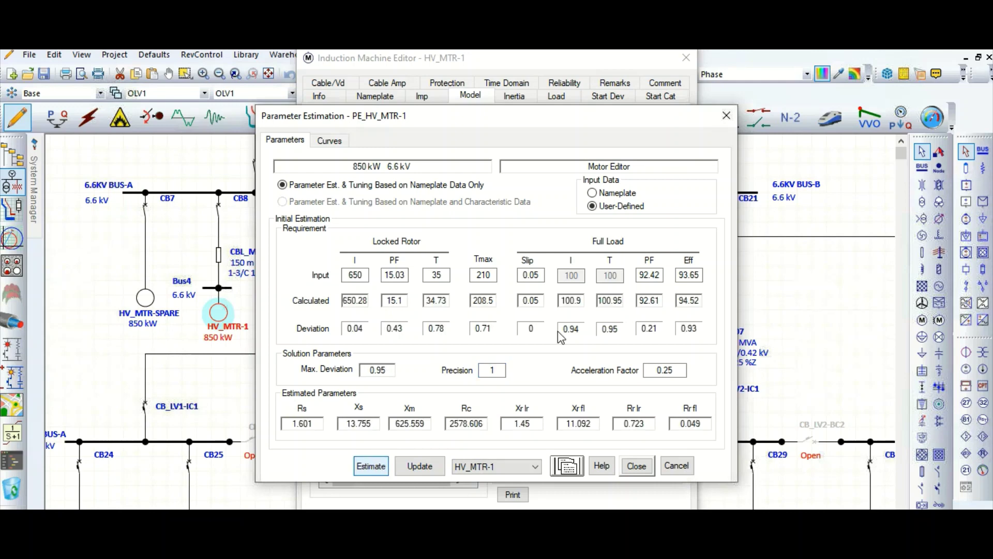
left_click(499, 374)
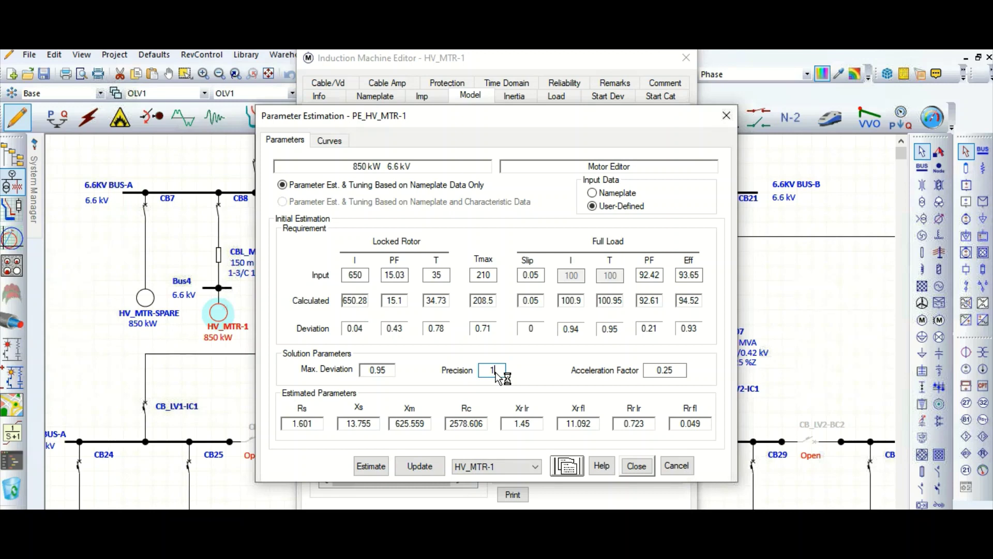
key("BackSpace")
type("0.")
type("9")
left_click(375, 466)
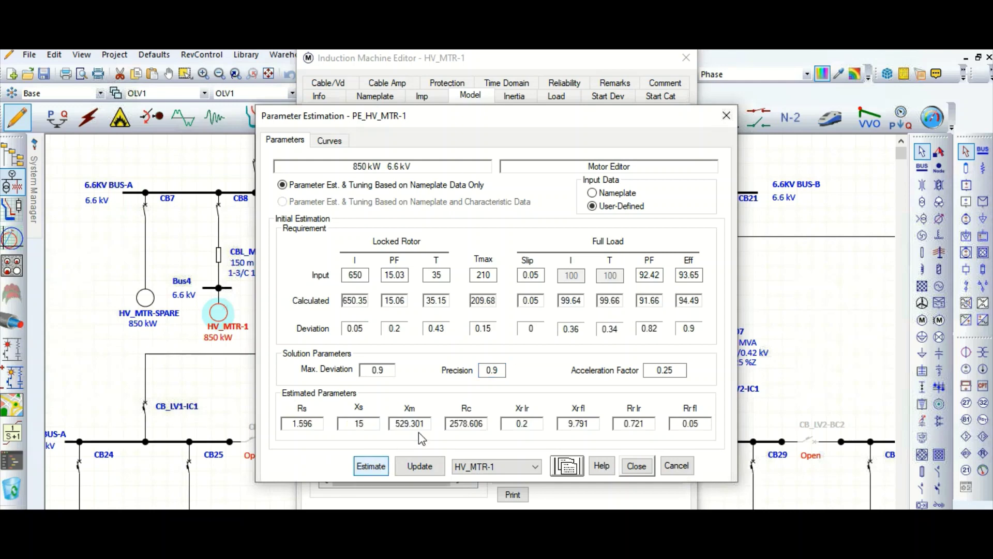
- Lower Precision to 0.8 and re-estimate, producing the cannot-be-estimated error
left_click(498, 371)
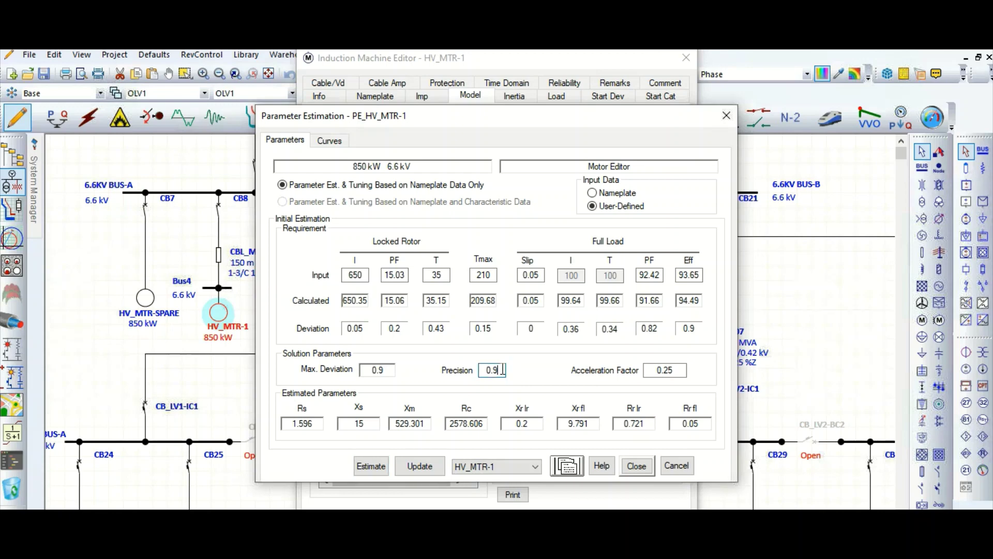
key("BackSpace")
type("8")
left_click(383, 465)
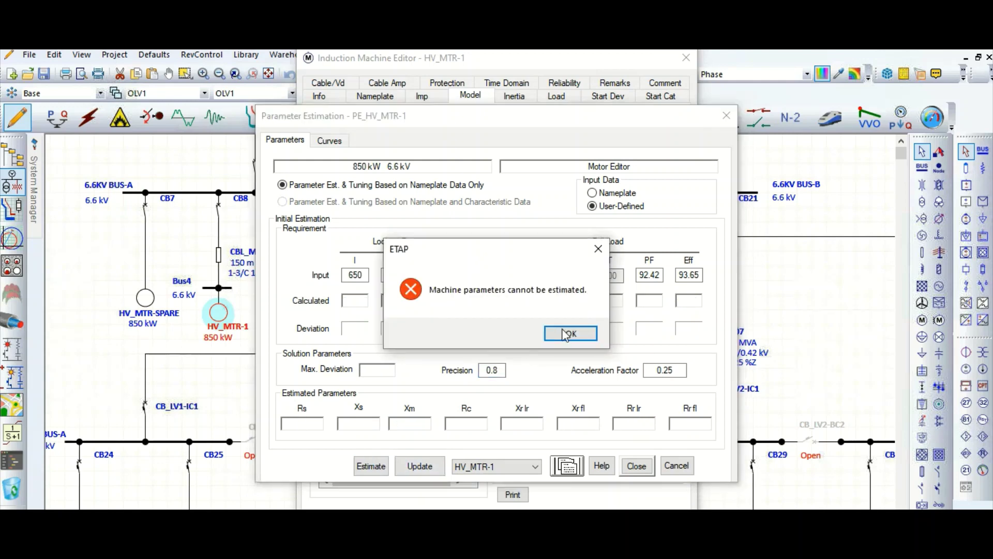
- Dismiss the error and re-estimate at precision 0.9, yielding Xs 10.75 and Xm 692.77
left_click(567, 333)
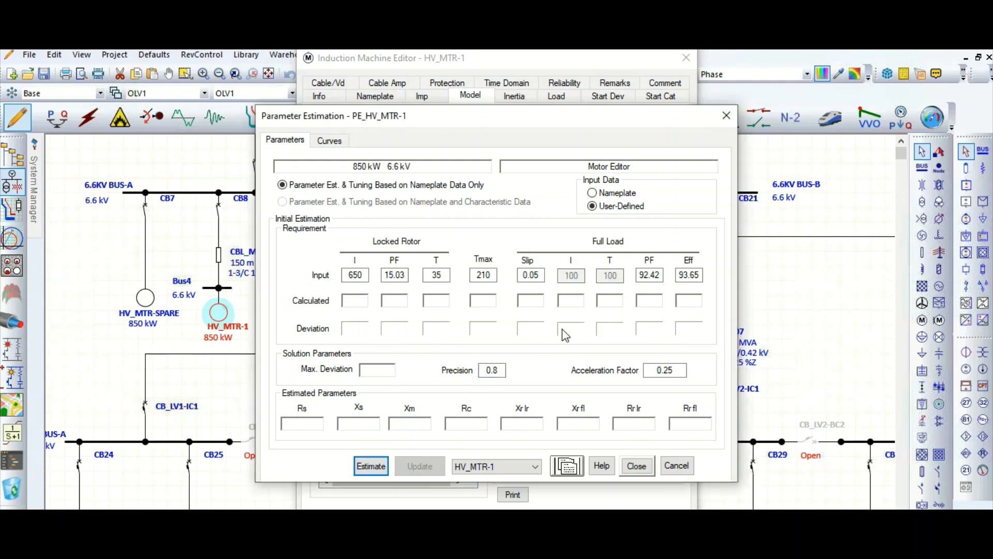
left_click(502, 370)
key("BackSpace")
key("BackSpace")
key("BackSpace")
type("0.9")
left_click(378, 466)
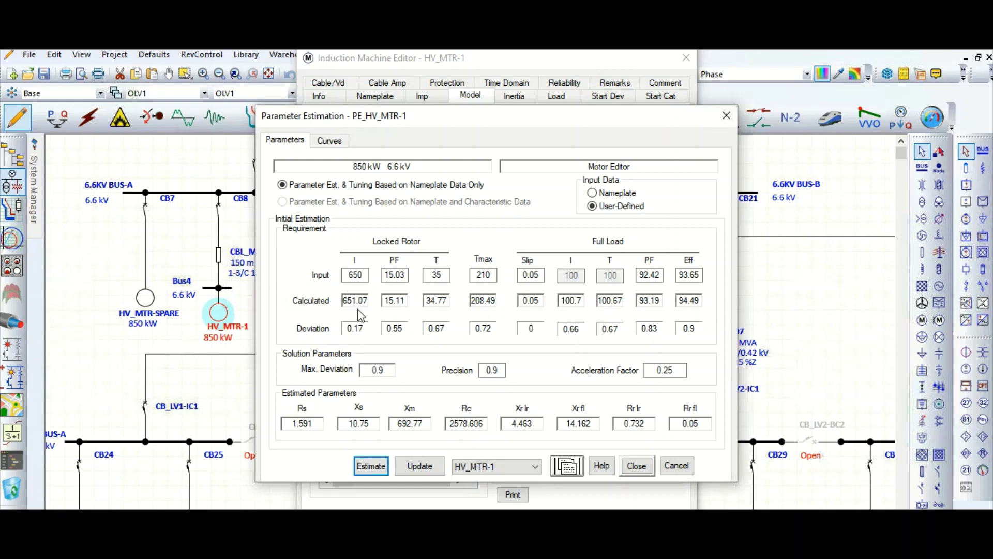
left_click(401, 282)
left_click(490, 279)
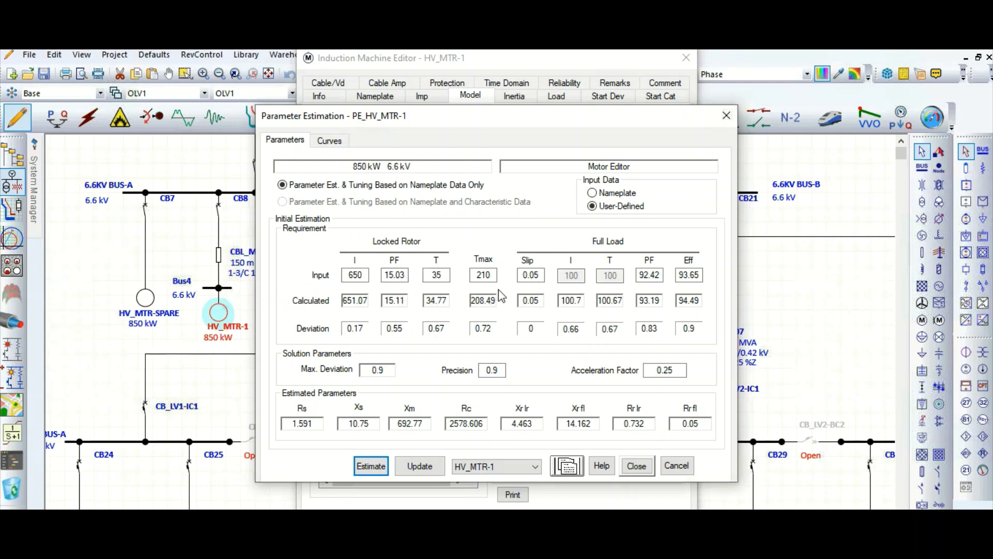
left_click(552, 303)
- Update only the circuit model, unchecking Nameplate, Loading, Short-Circuit and Characteristic updates
left_click(416, 466)
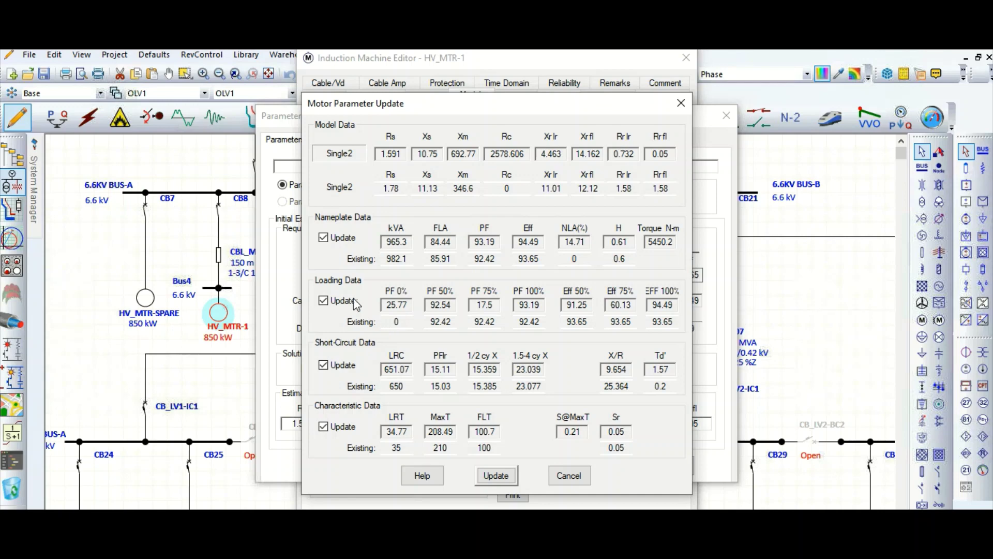
left_click(324, 240)
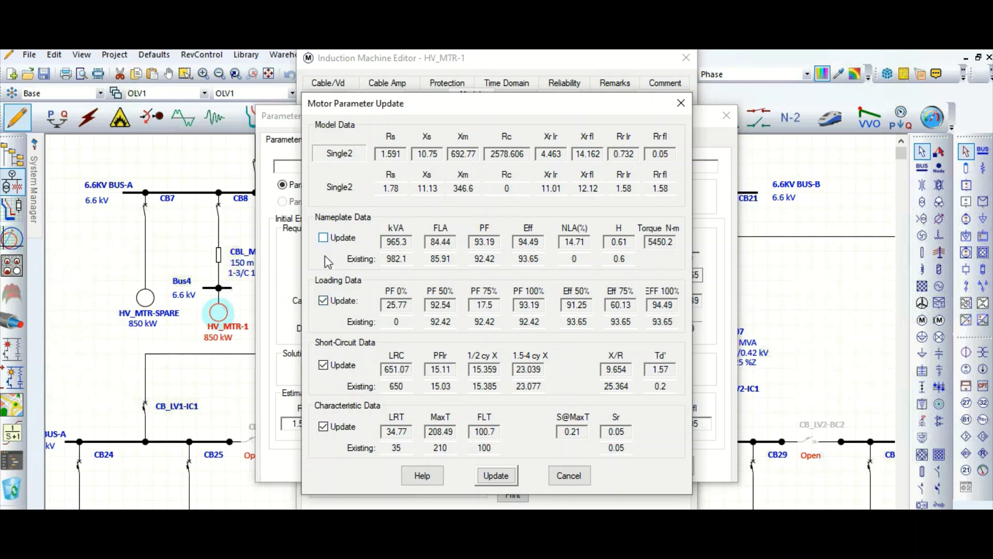
left_click(323, 302)
left_click(323, 365)
left_click(324, 428)
left_click(324, 427)
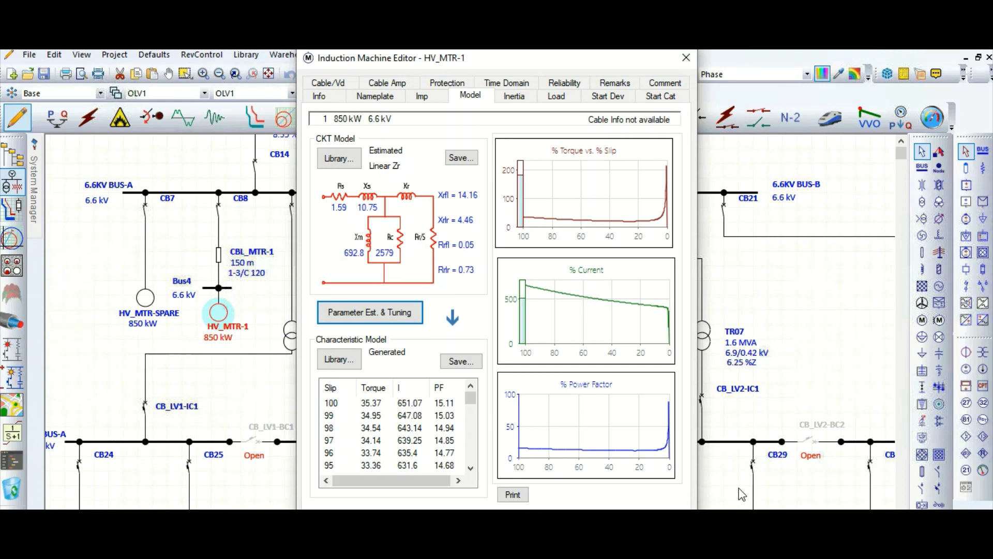
- Dismiss HV_MTR-1's Induction Machine Editor with Escape
key("Escape")
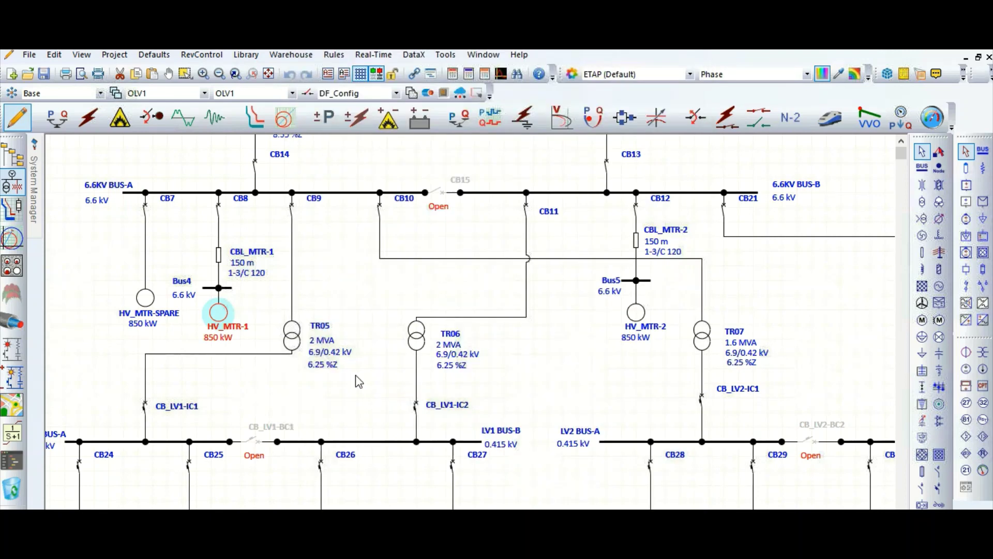